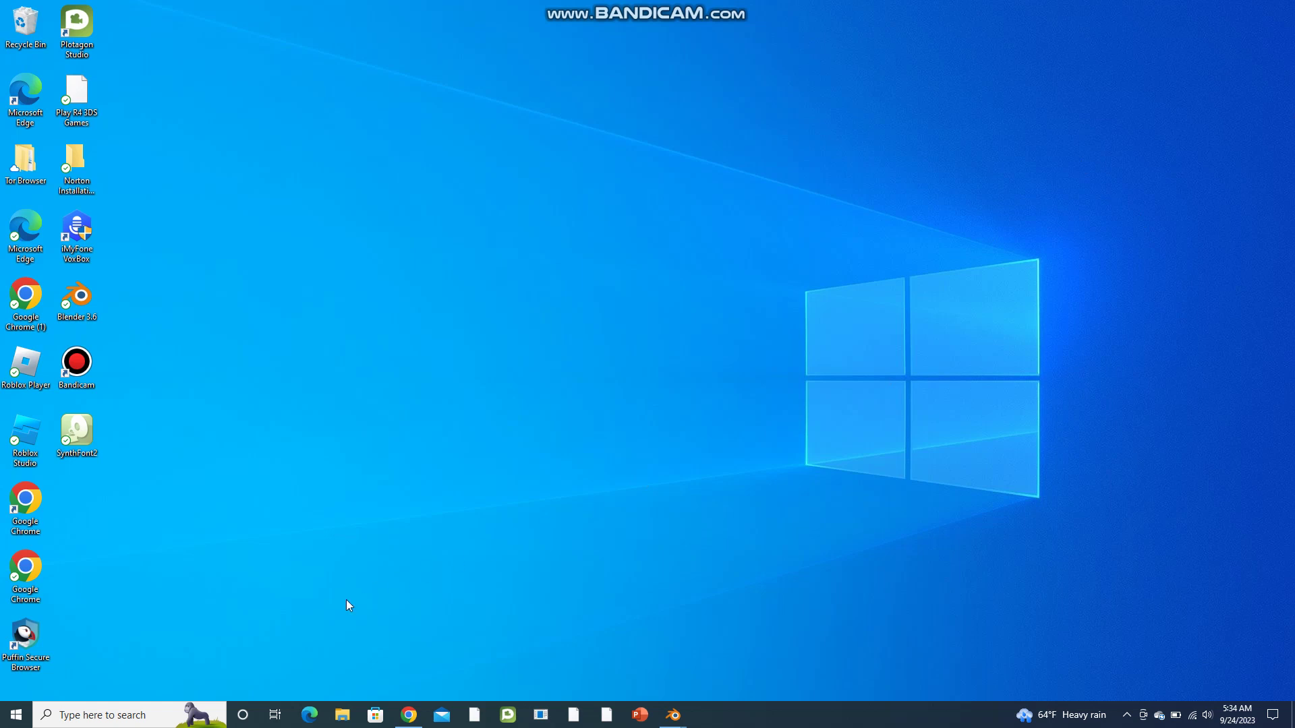
- Open the Start menu from the taskbar Start button
click(16, 715)
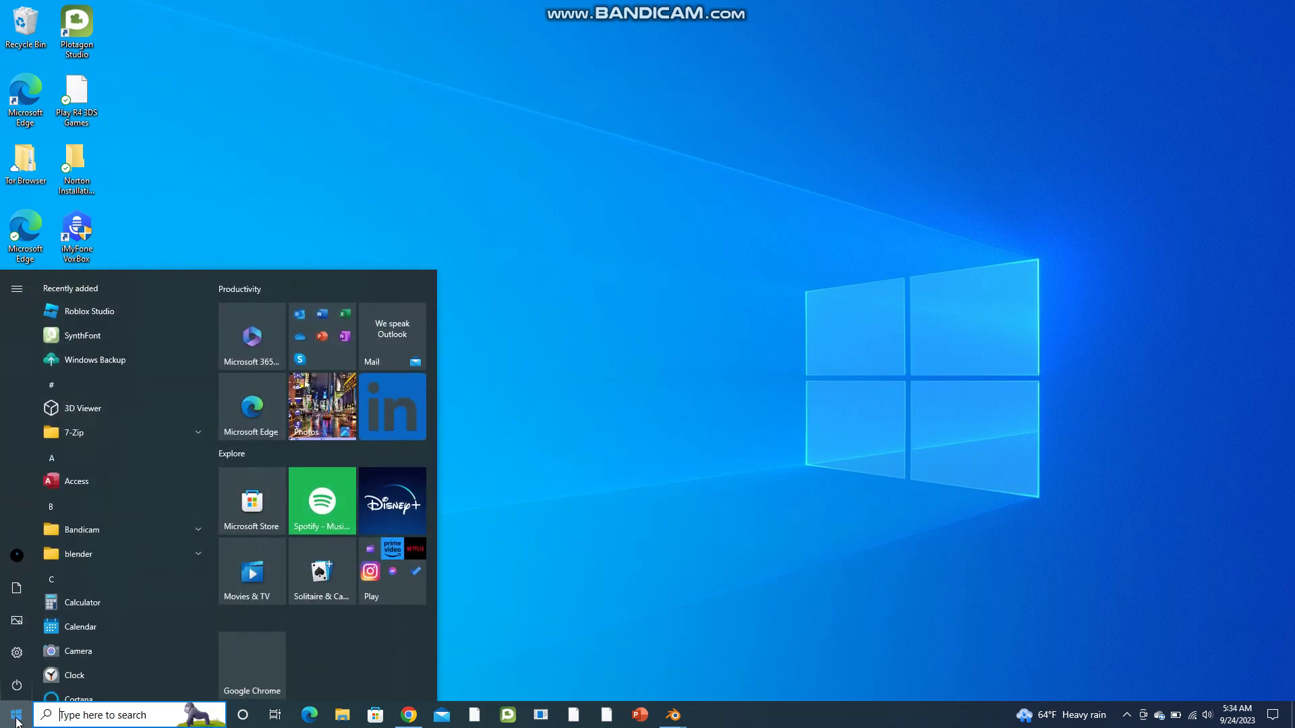
- Open Settings' Date & time page and turn off Set time automatically
click(16, 653)
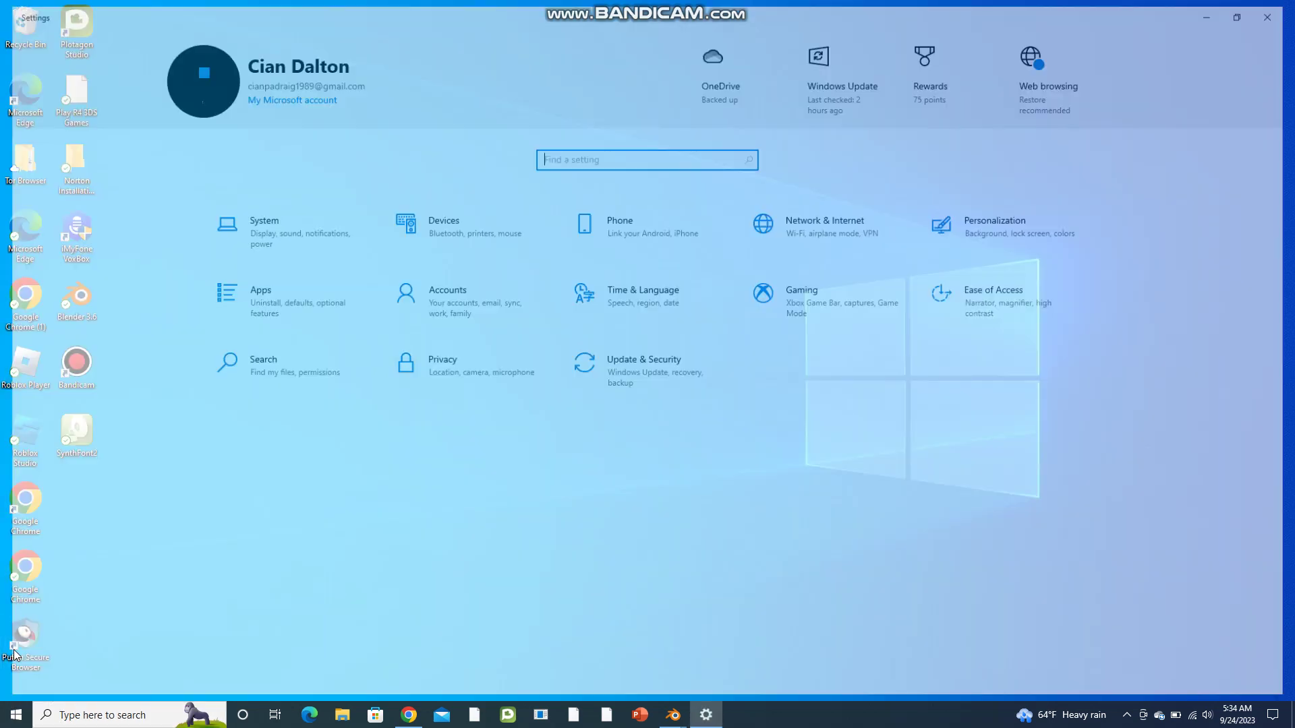
text(c)
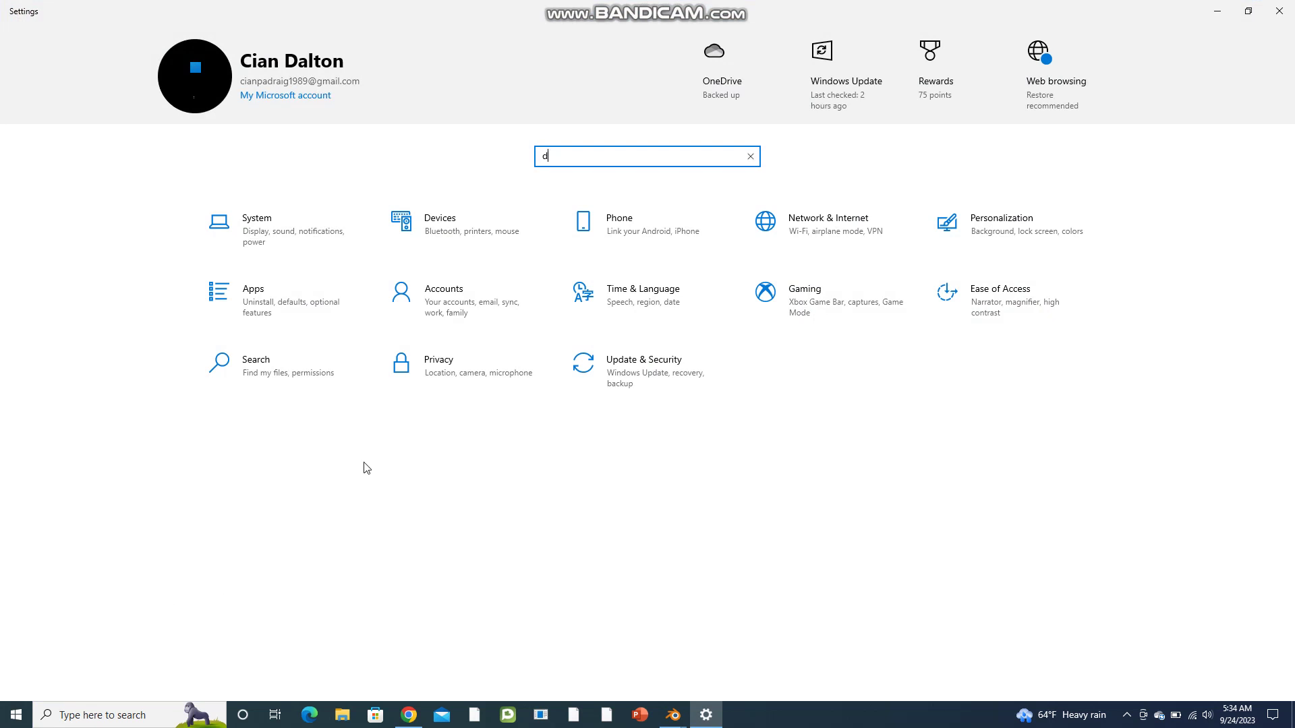
text(ate)
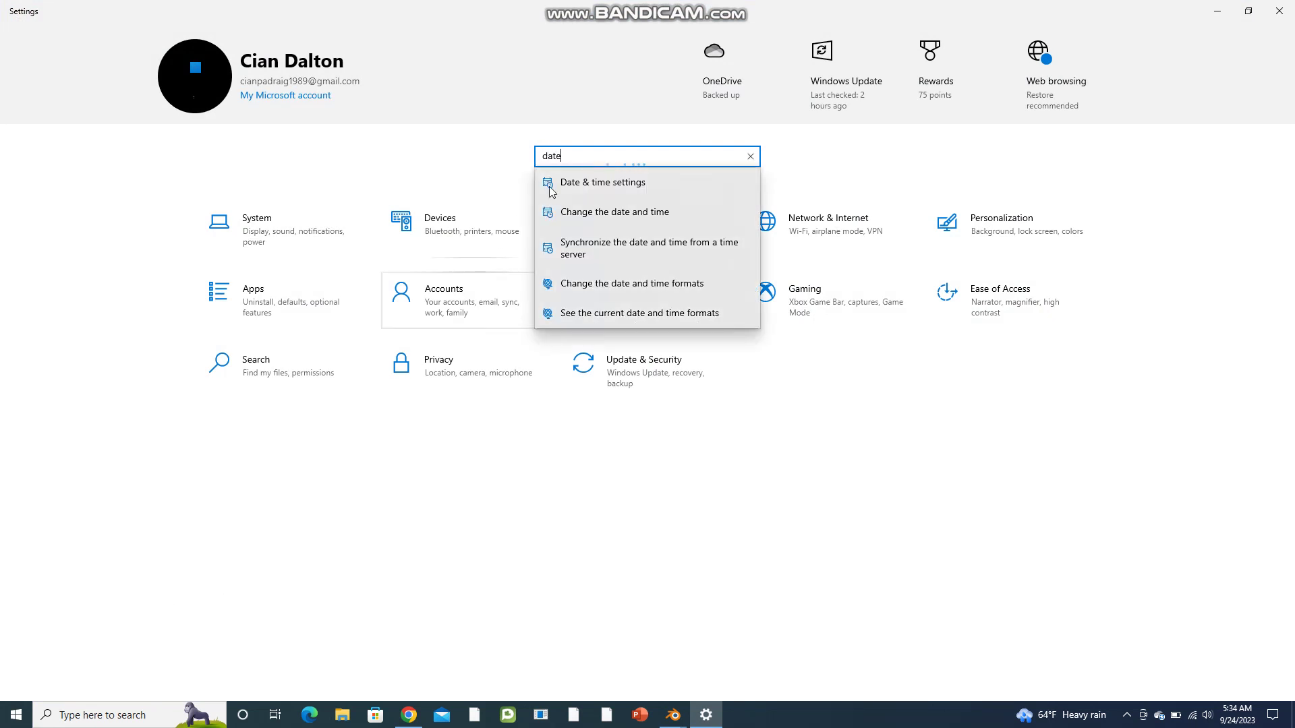
click(621, 211)
click(245, 158)
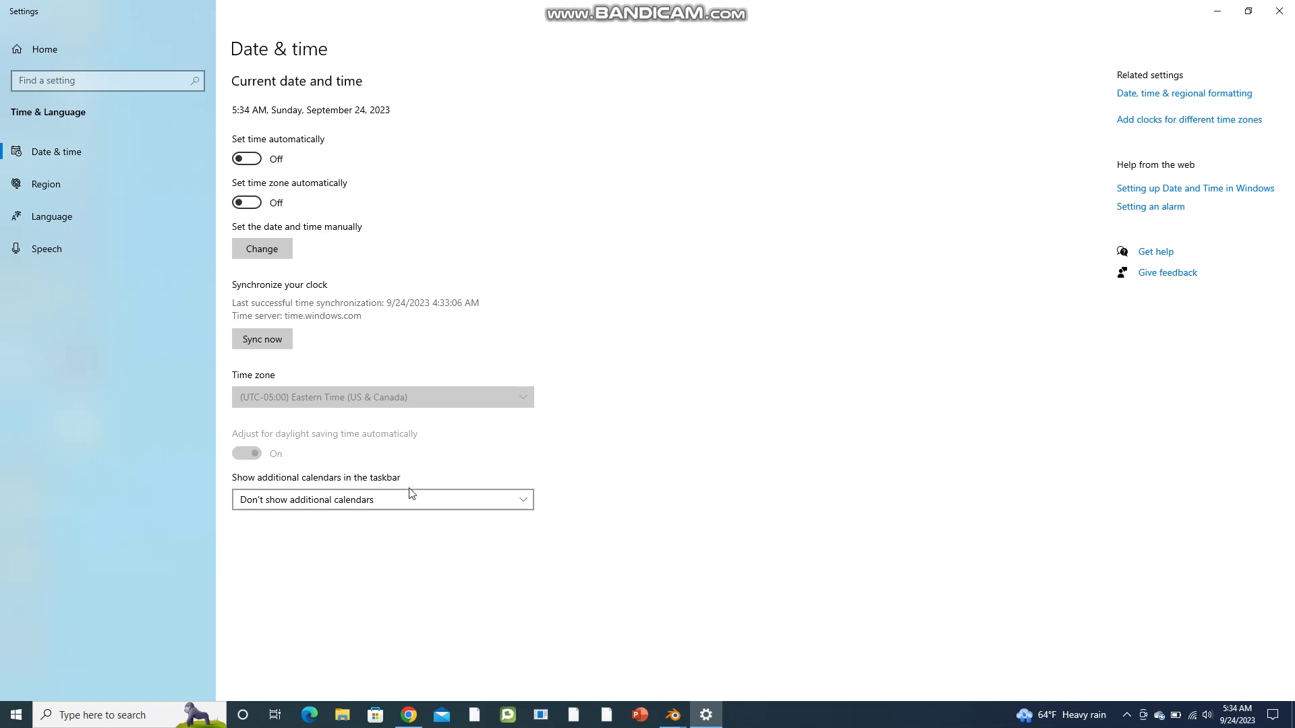
- Briefly show the Simplified Chinese (Lunar) calendar, then revert to no additional calendar
click(384, 498)
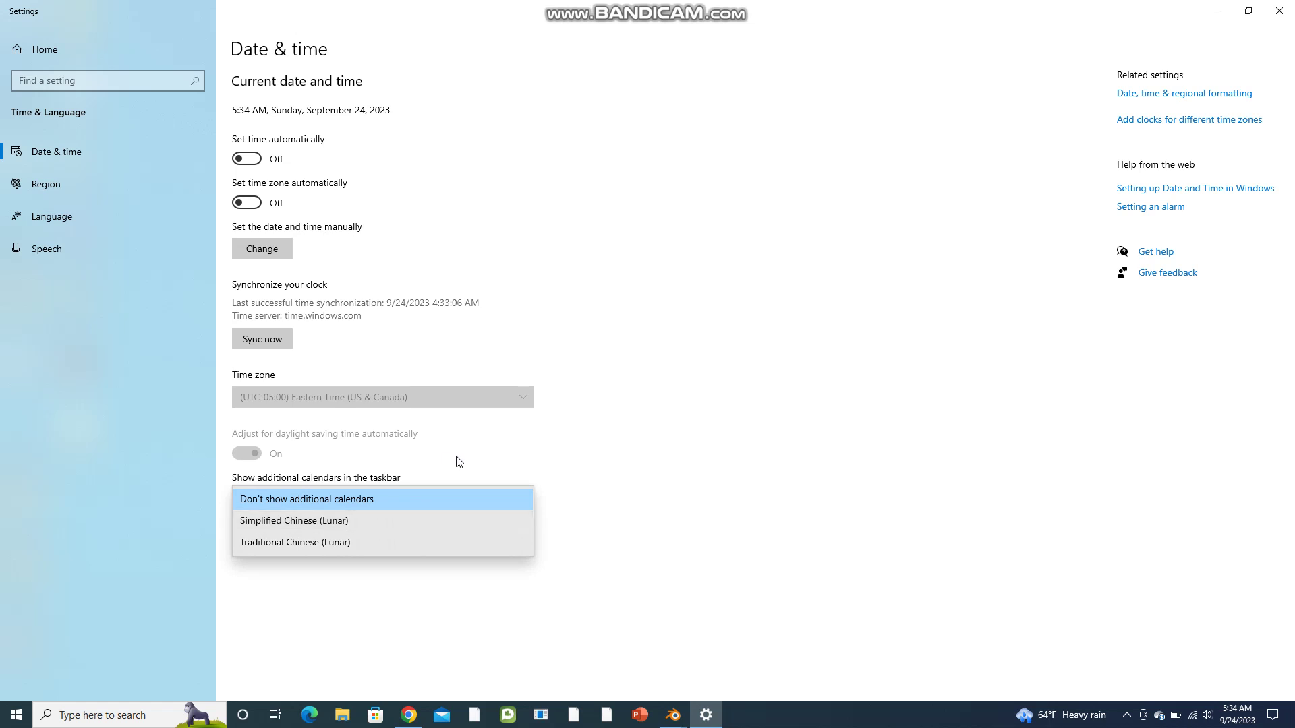
click(457, 521)
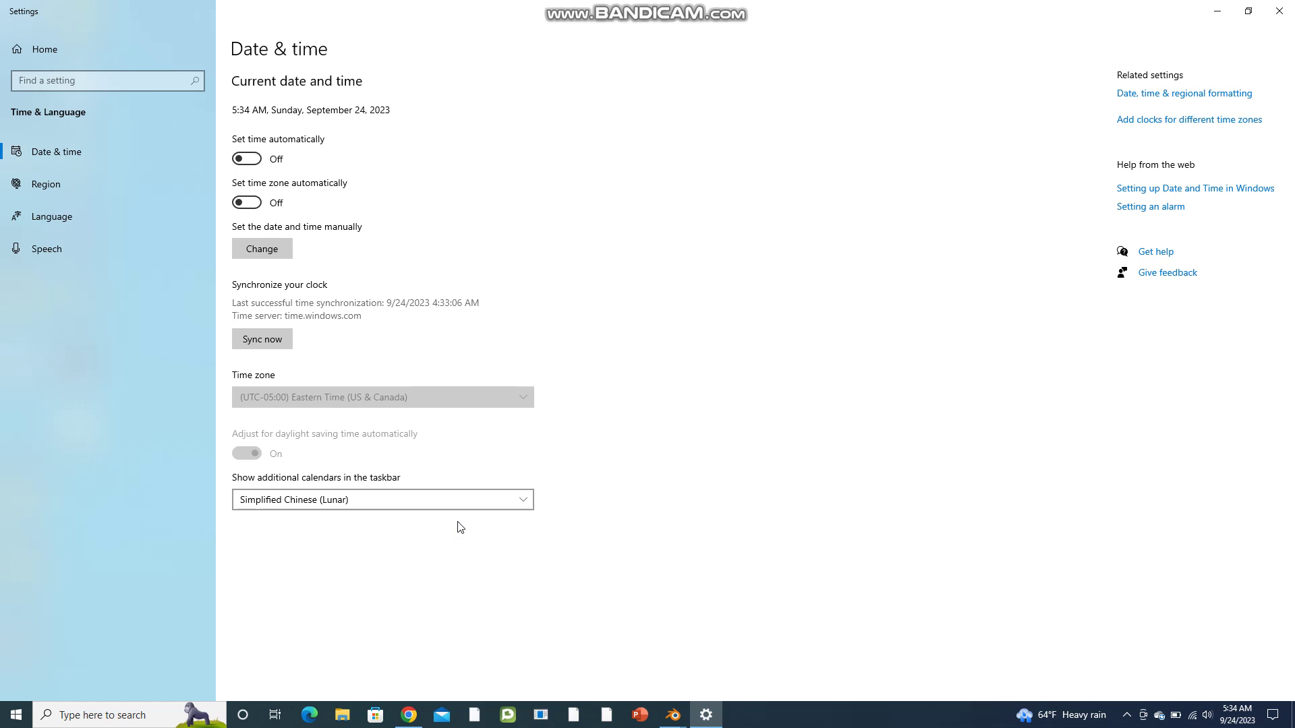
click(431, 501)
click(303, 500)
click(289, 482)
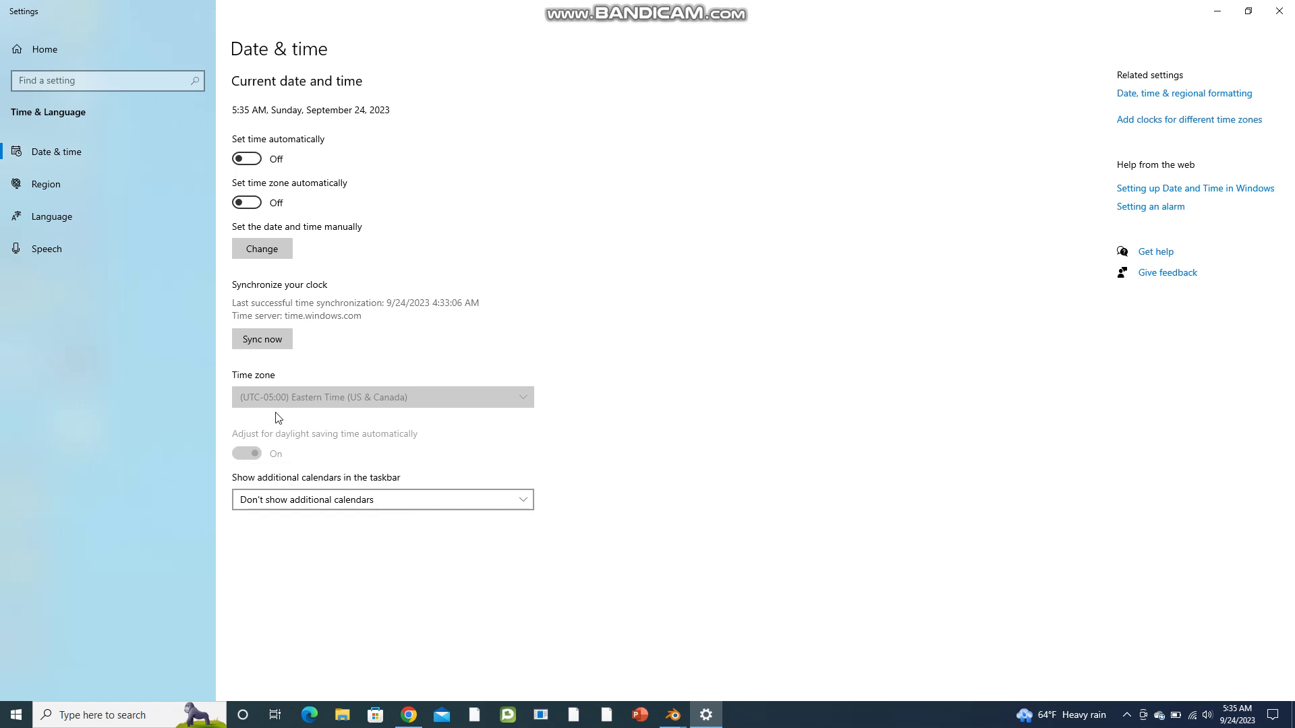
- In the manual date and time dialog, moved slightly left, set the year to 1993
click(278, 252)
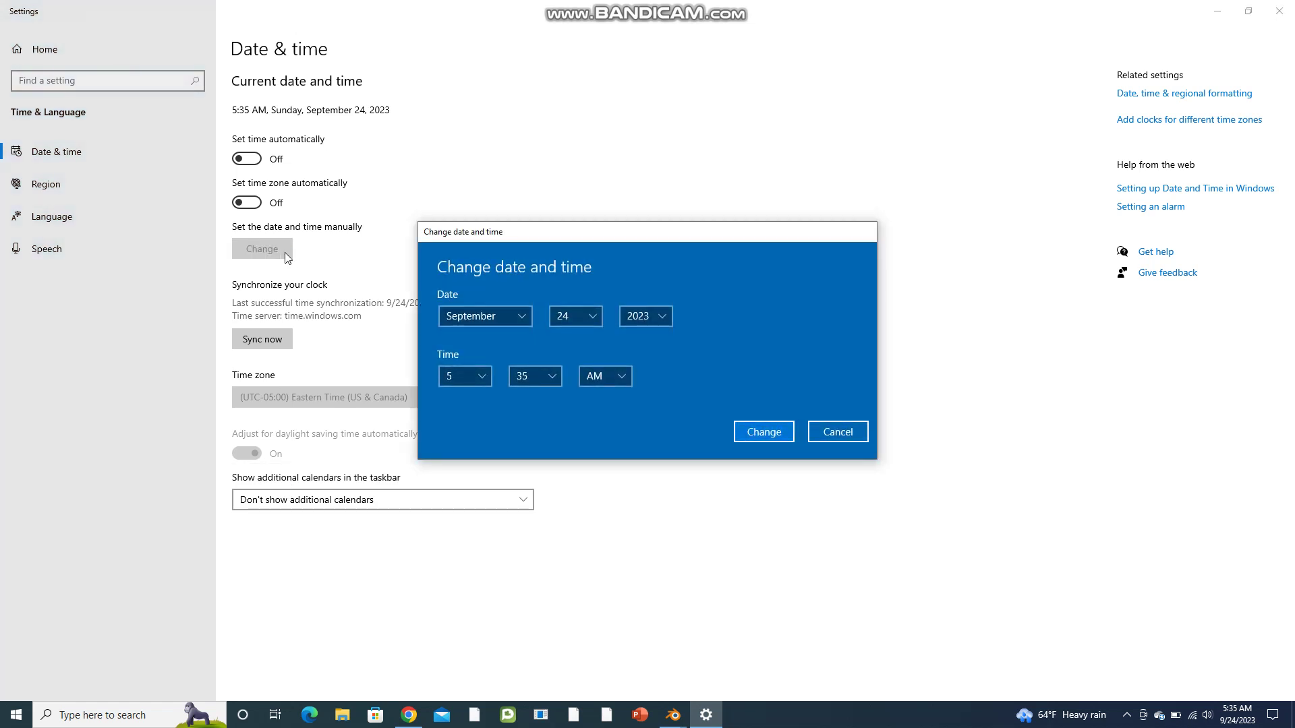
drag(624, 232, 585, 226)
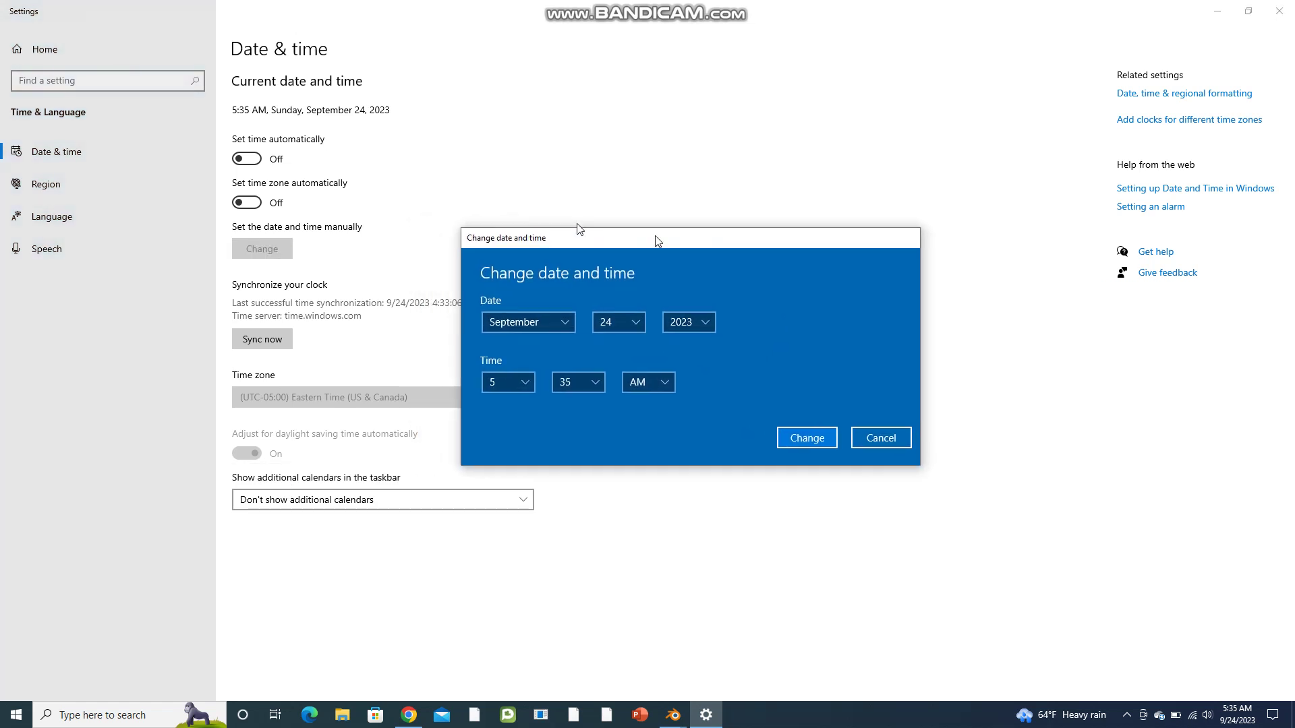
click(601, 316)
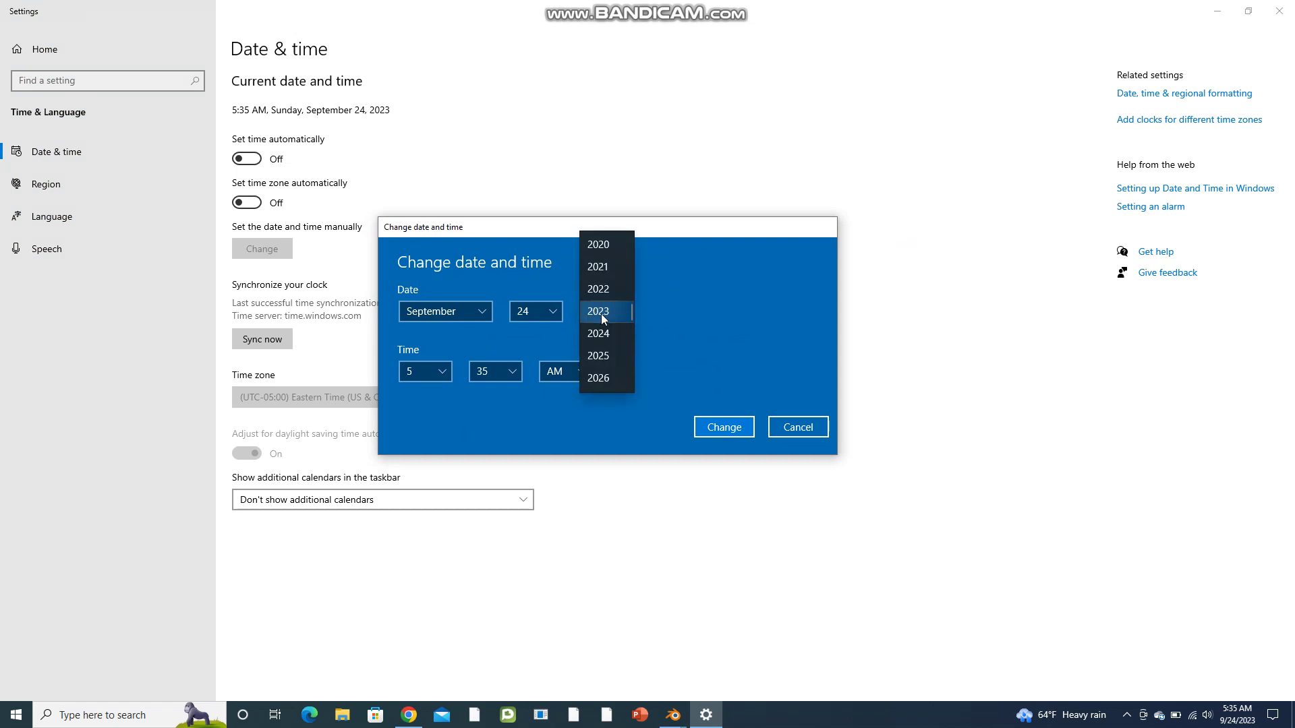
scroll(601, 315, up, 3)
scroll(601, 316, up, 3)
scroll(601, 315, up, 3)
scroll(601, 316, up, 3)
click(599, 246)
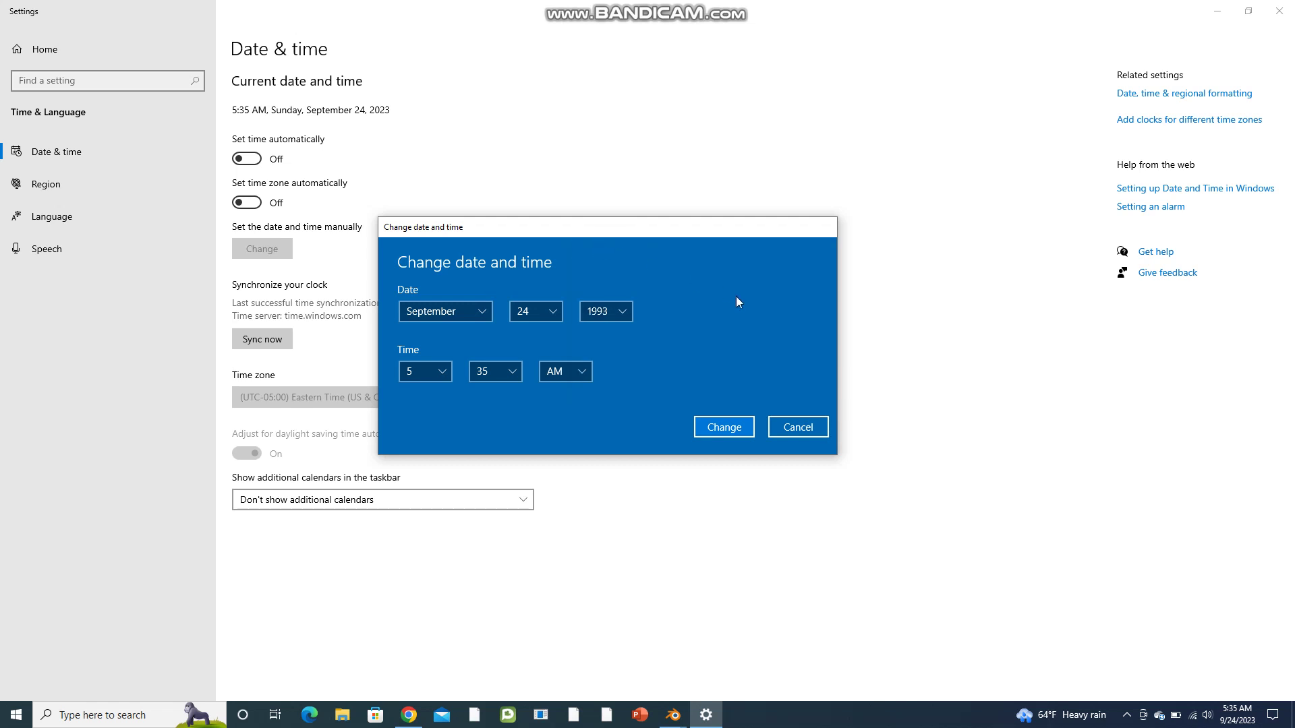
- Change the hour to 12, then set it back to 5
click(429, 371)
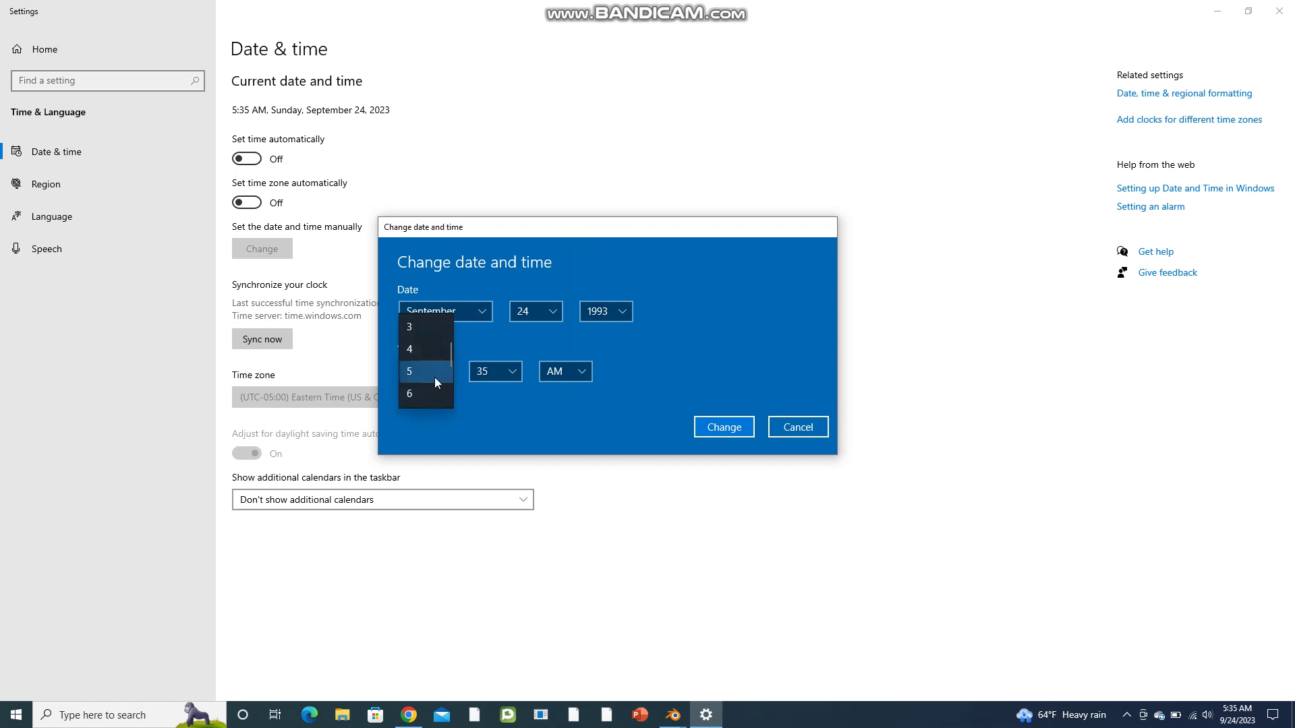
scroll(431, 379, up, 3)
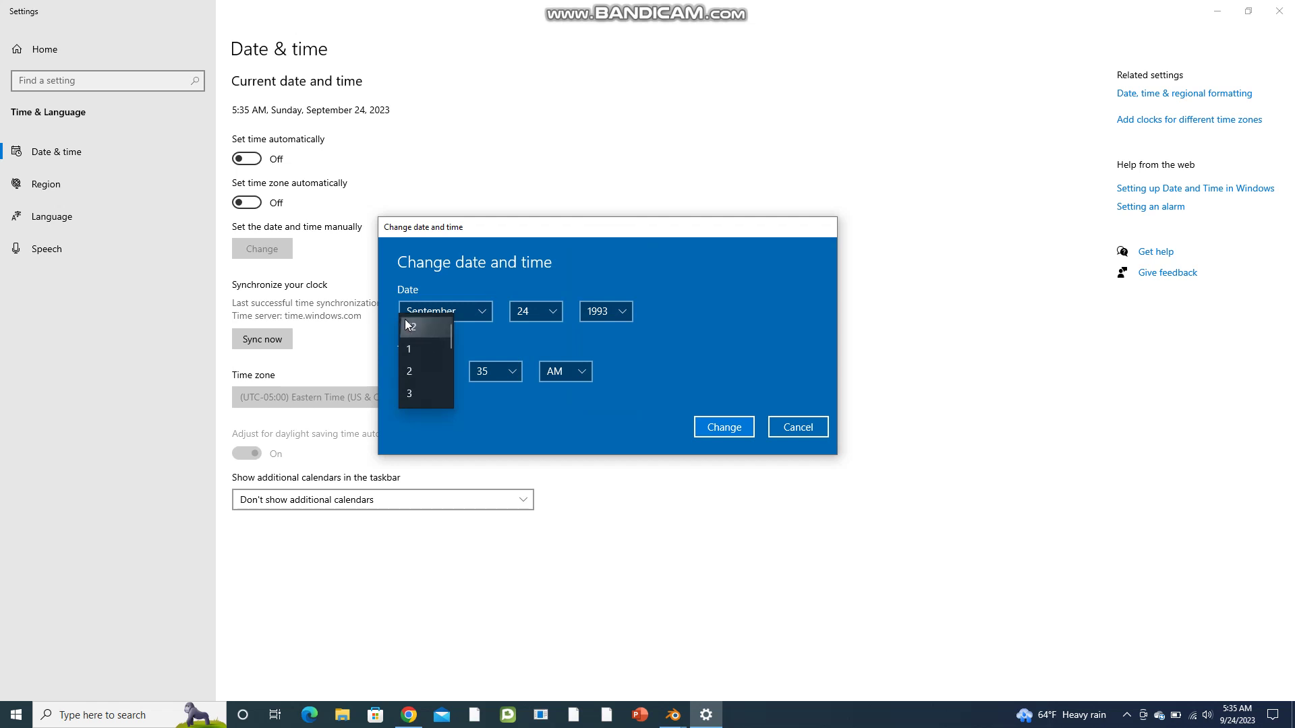
click(409, 326)
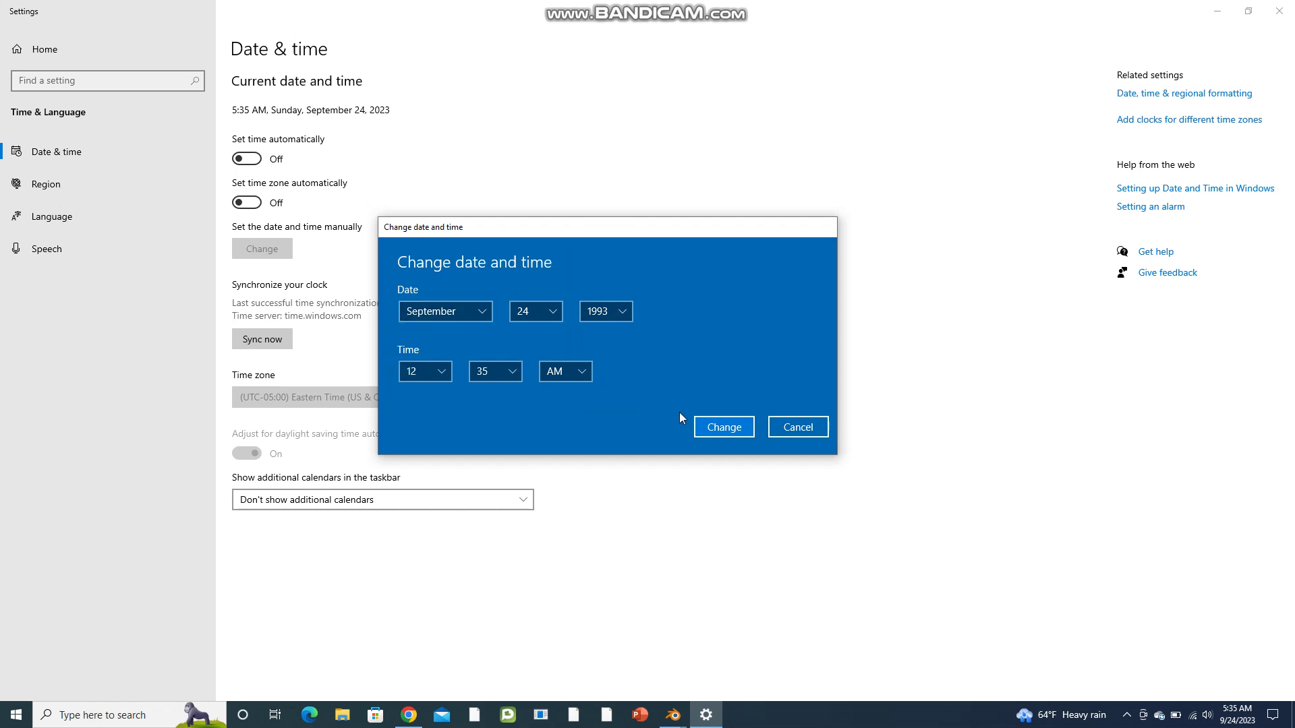
click(448, 374)
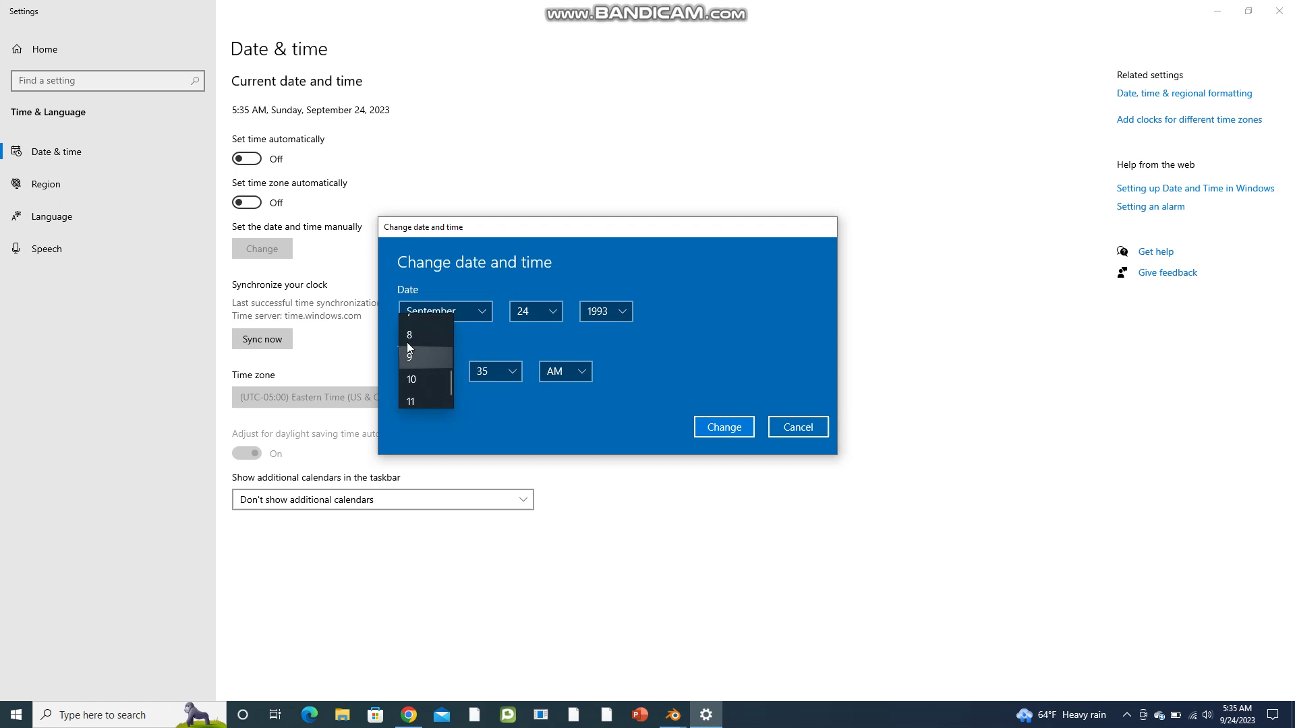
scroll(405, 341, down, 2)
click(430, 391)
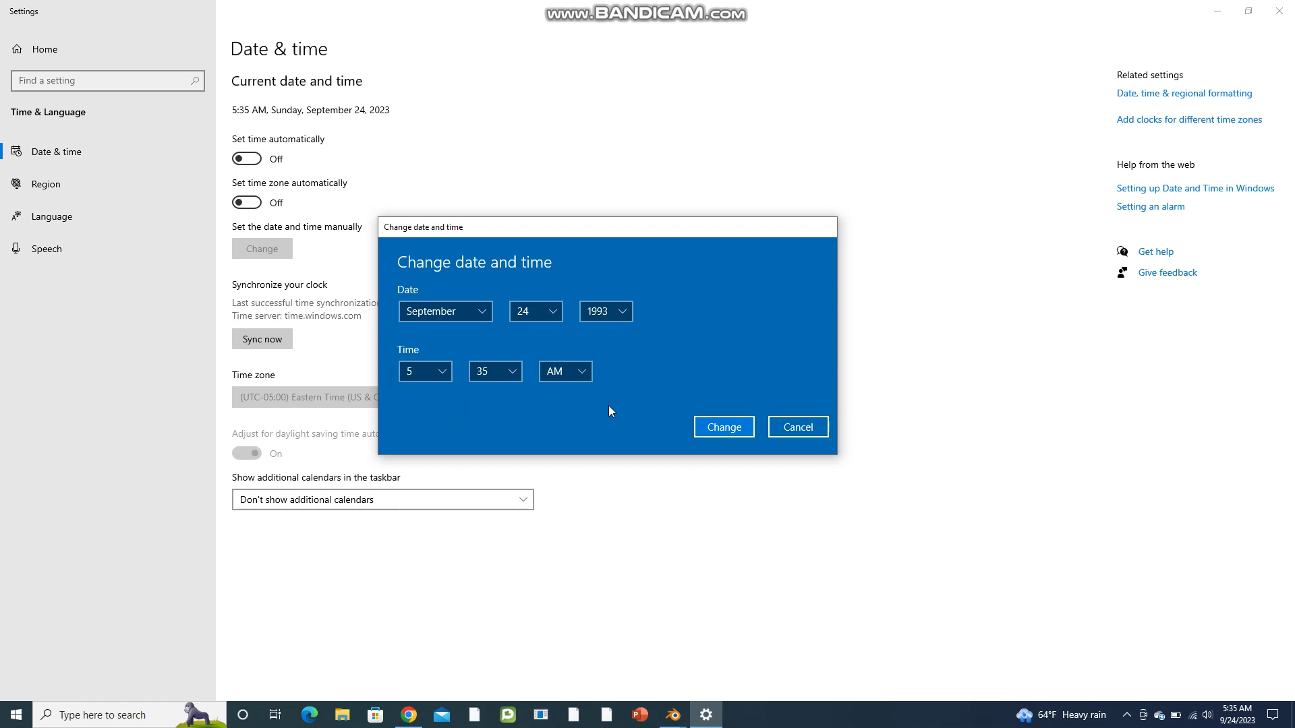
- Apply the September 24, 1993 date, then close Settings
click(723, 427)
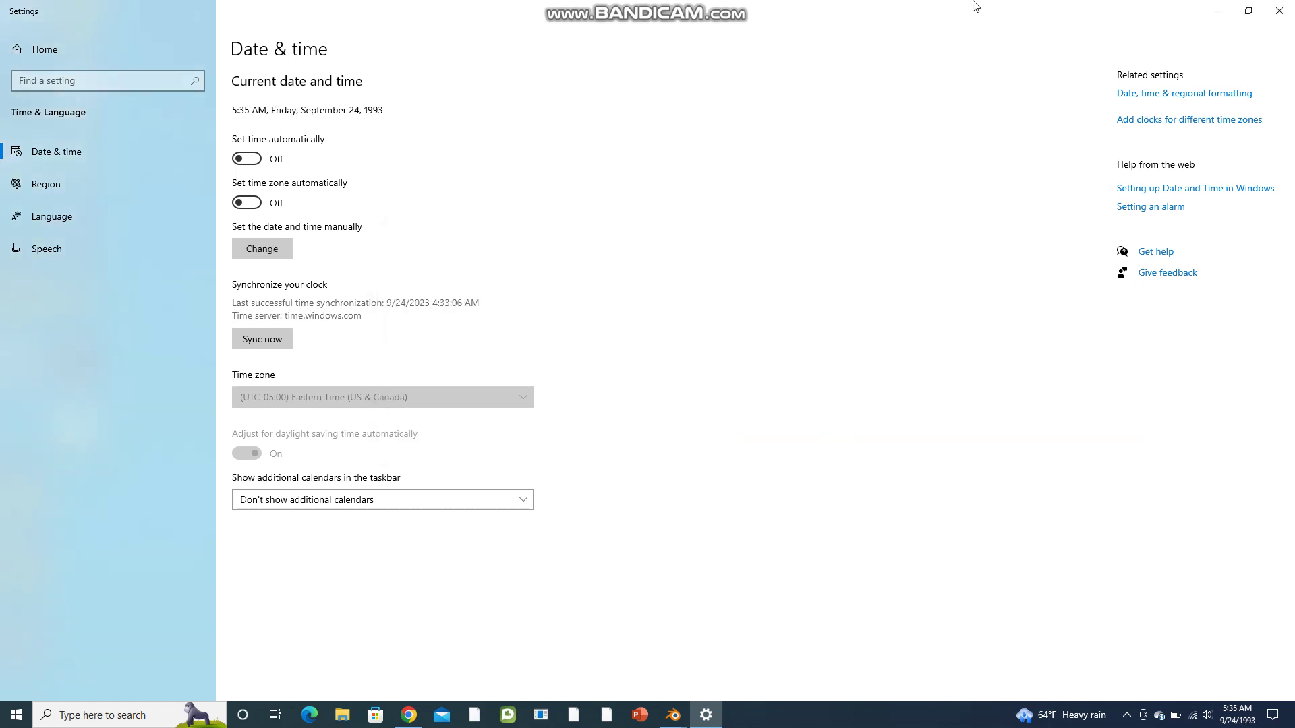
click(1278, 10)
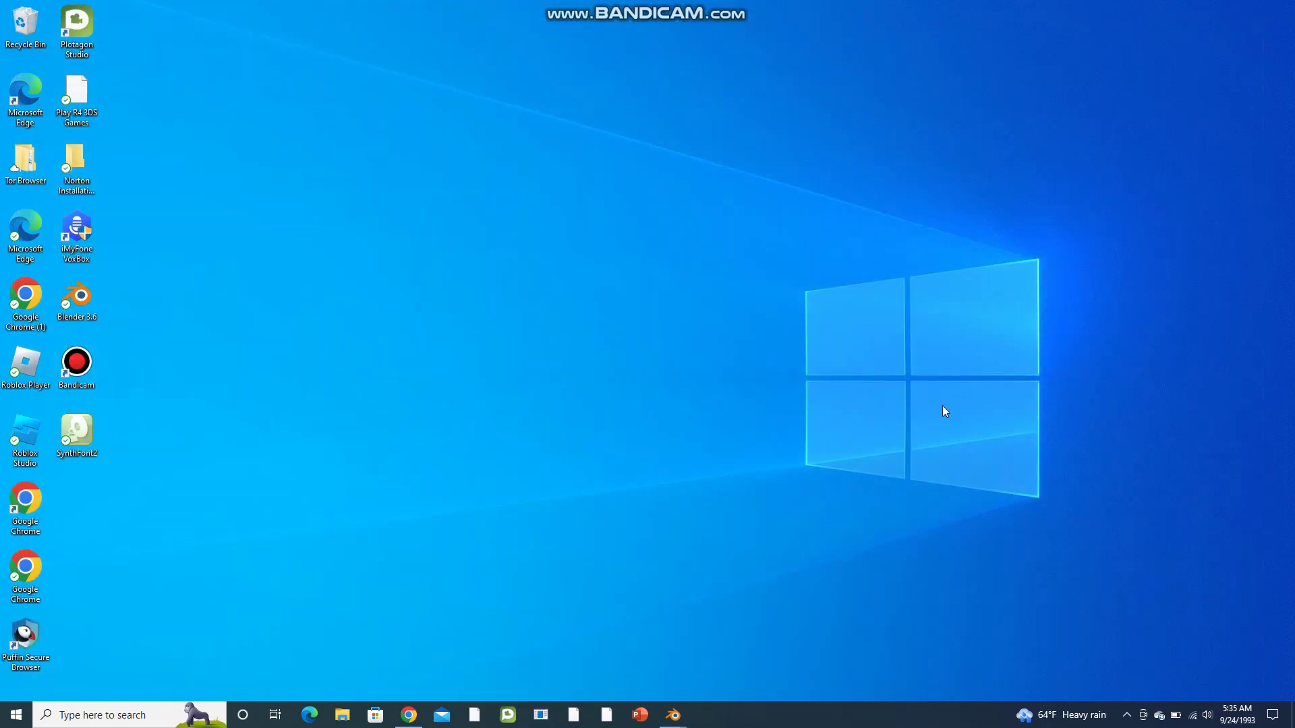